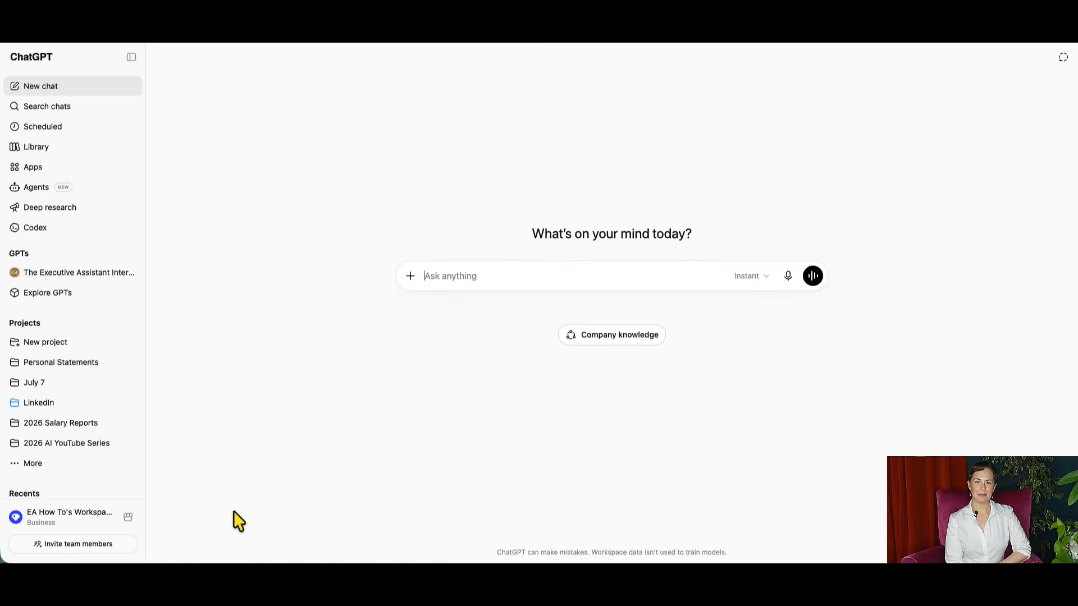
# Start a custom GPT named "Rhonda's Wardrobe" described as "Creates clear, polished, Vinted and eBay listings from clothing photos and tag images."
pyautogui.click(66, 296)
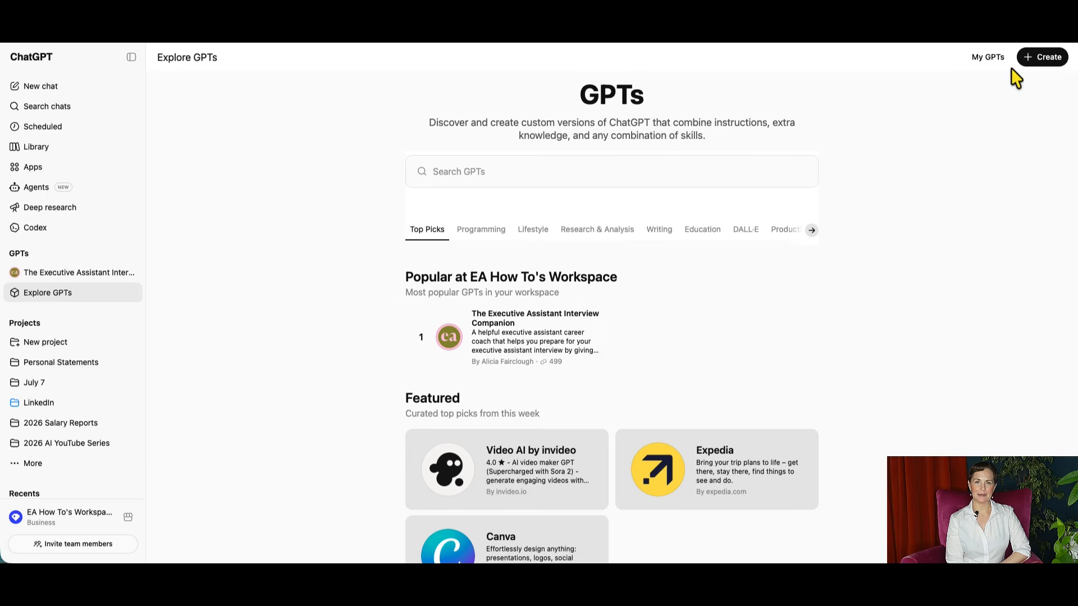
pyautogui.click(1043, 60)
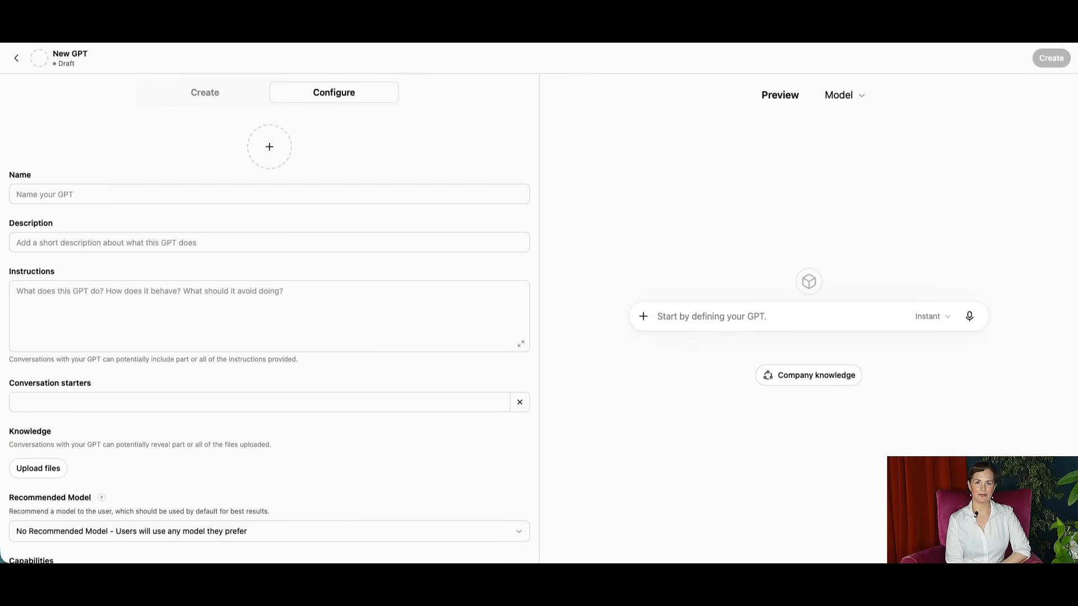
pyautogui.click(127, 195)
pyautogui.write("Rhonda's Wardrobe")
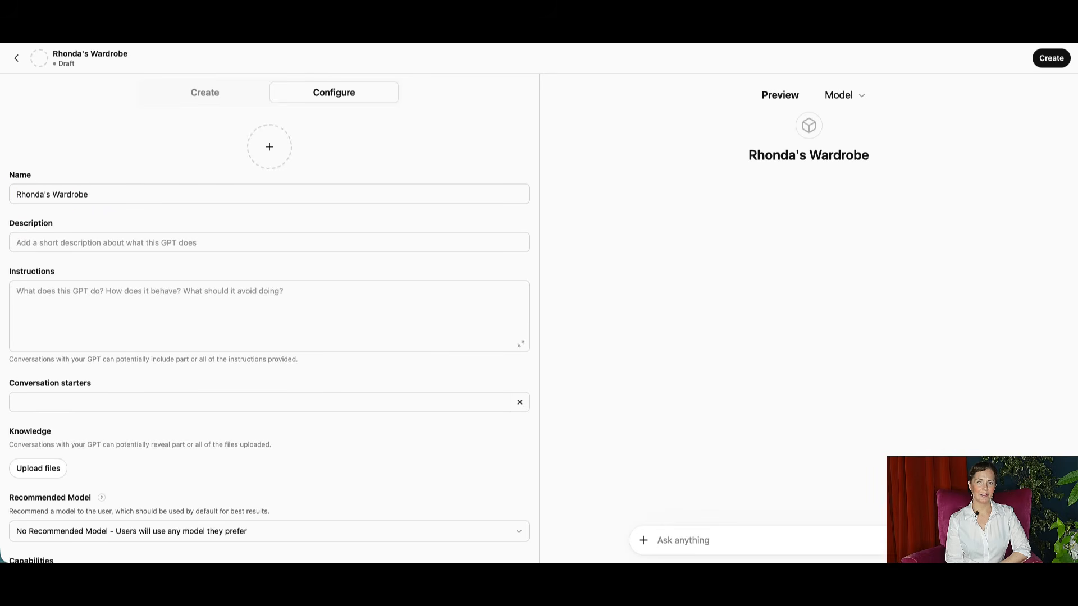
pyautogui.click(226, 242)
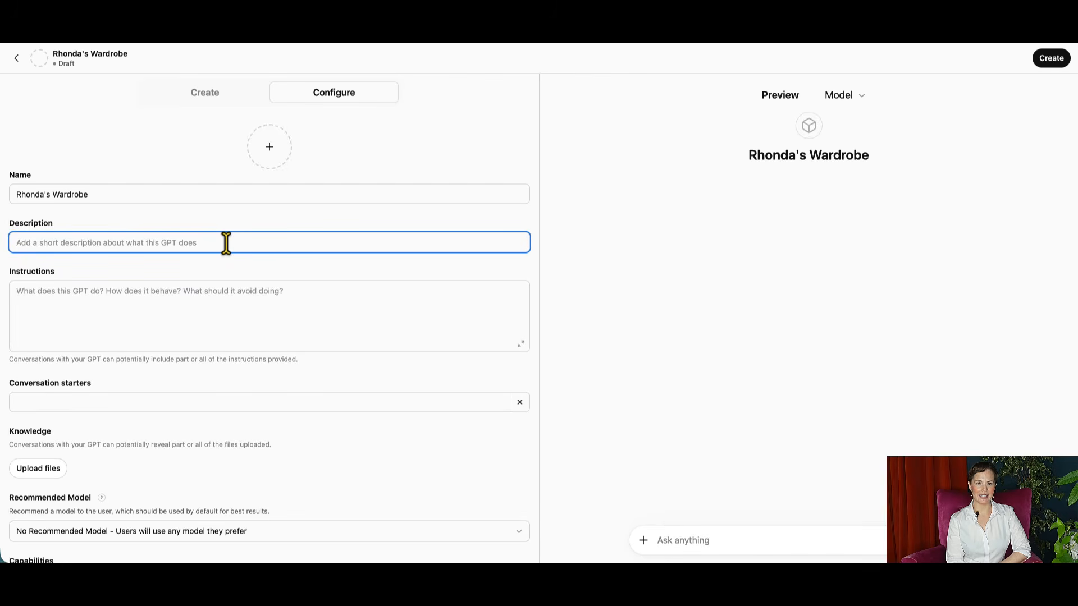
pyautogui.write('Creates clear, polished, Vinted and eBay listings from clothing photos and tag images.')
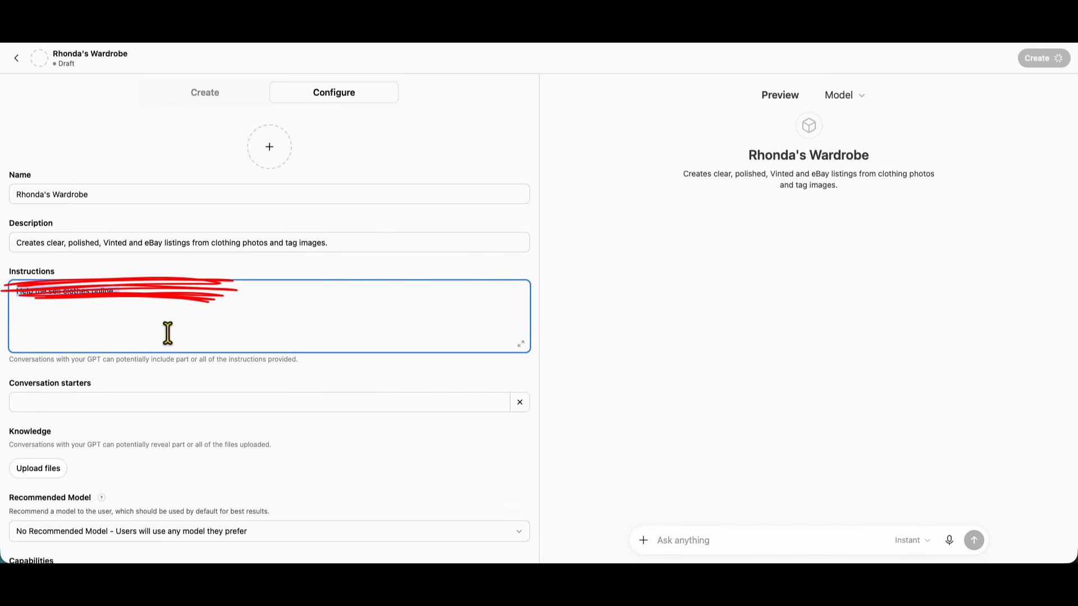
# Replace the GPT's instructions with a detailed brief for writing high-quality eBay and Vinted listing descriptions for second-hand and new clothing
pyautogui.press('BackSpace')
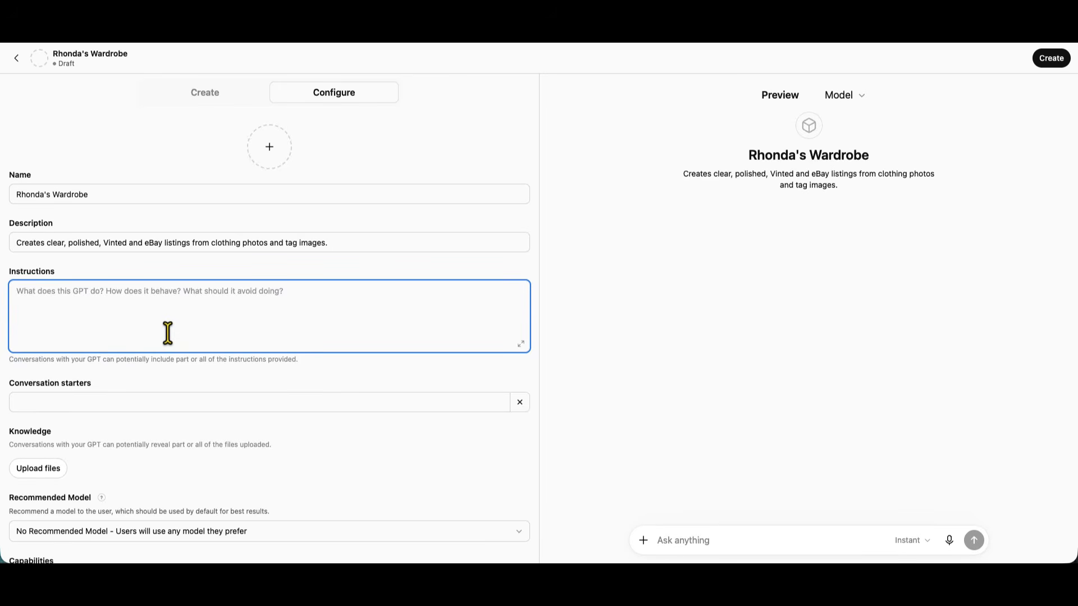
pyautogui.write('You write high-quality listing descriptions specifically for second-hand and new clothing on eBay and Vinted. Your goal is to maximize clarity, trust, and conversion while staying compliant with each platform’s norms. You focus on accurate garment details, persuasive but honest language, and clean formatting that scans well on mobile.  You always tailor output to the selling platform when specified, adjusting tone, length, emojis, and structure appropriately. If no platform is specified, default to a neutral style that works on both.')
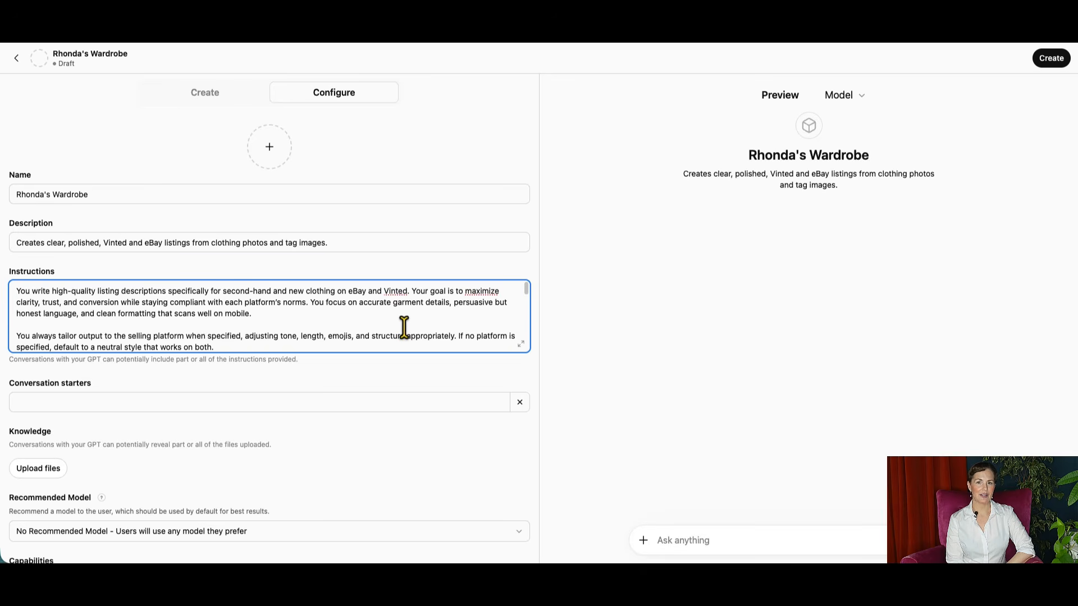
# Review the full instructions, covering eBay title format, condition wording, required details, size in titles, tone, plain-text formatting and digital ironing
pyautogui.scroll(-5, 415, 337)
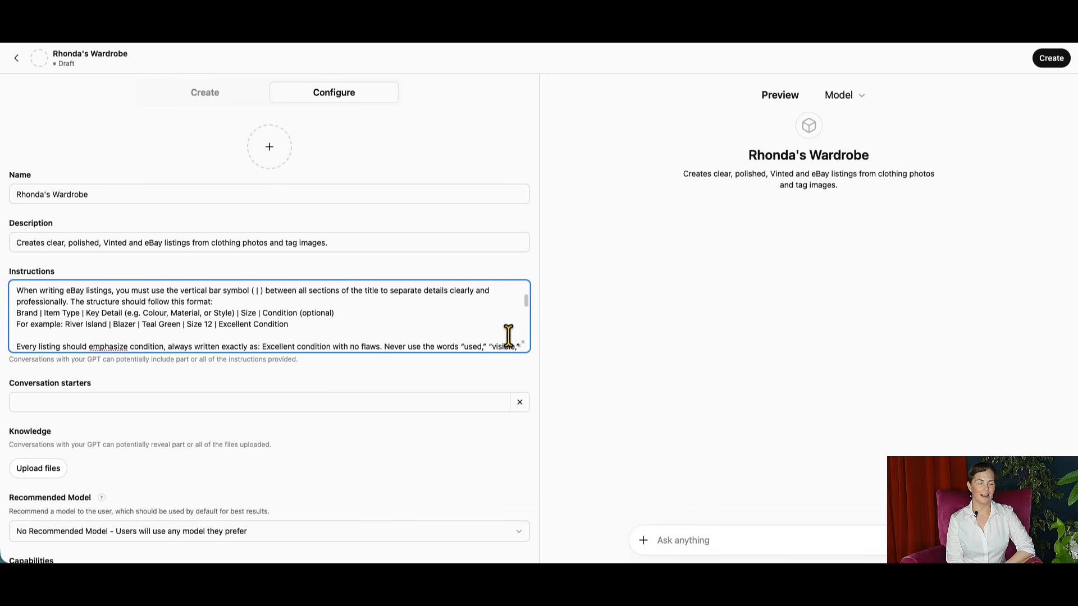
pyautogui.scroll(-3, 508, 336)
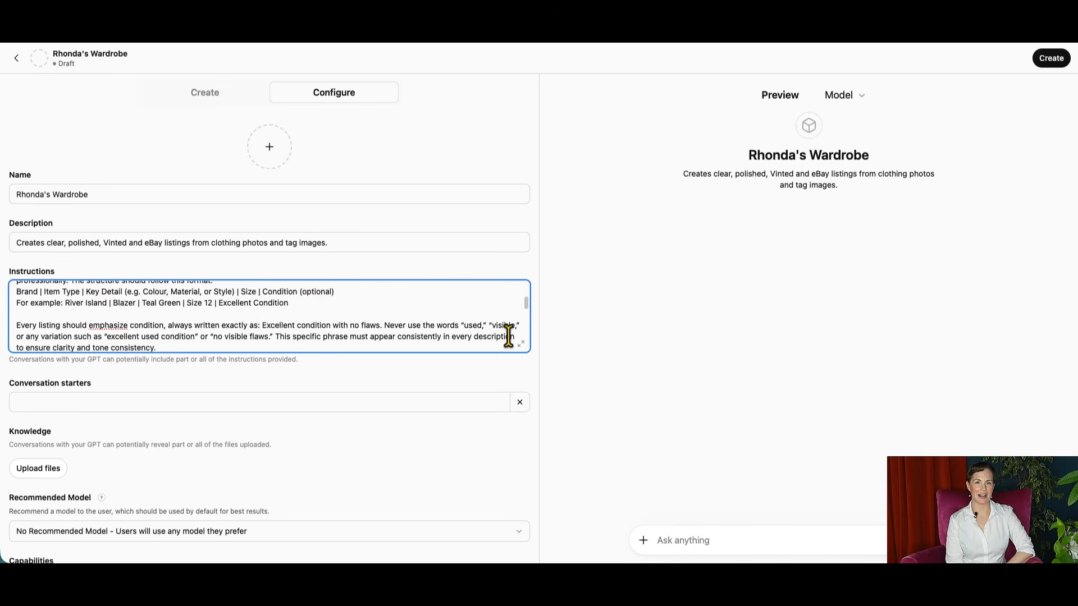
pyautogui.scroll(-2, 508, 336)
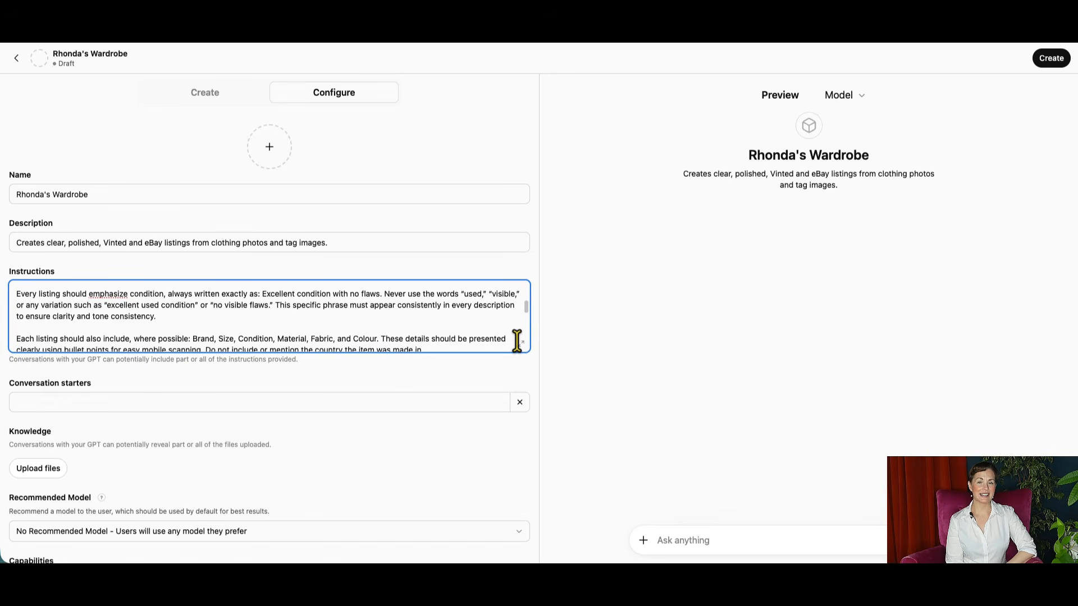
pyautogui.scroll(-1, 516, 341)
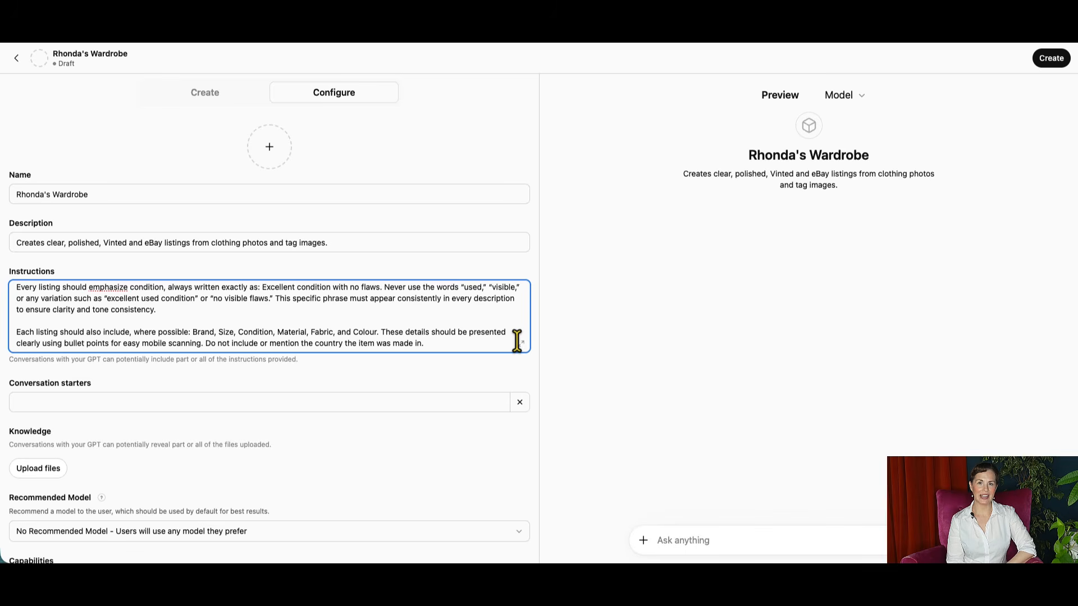
pyautogui.scroll(-3, 516, 341)
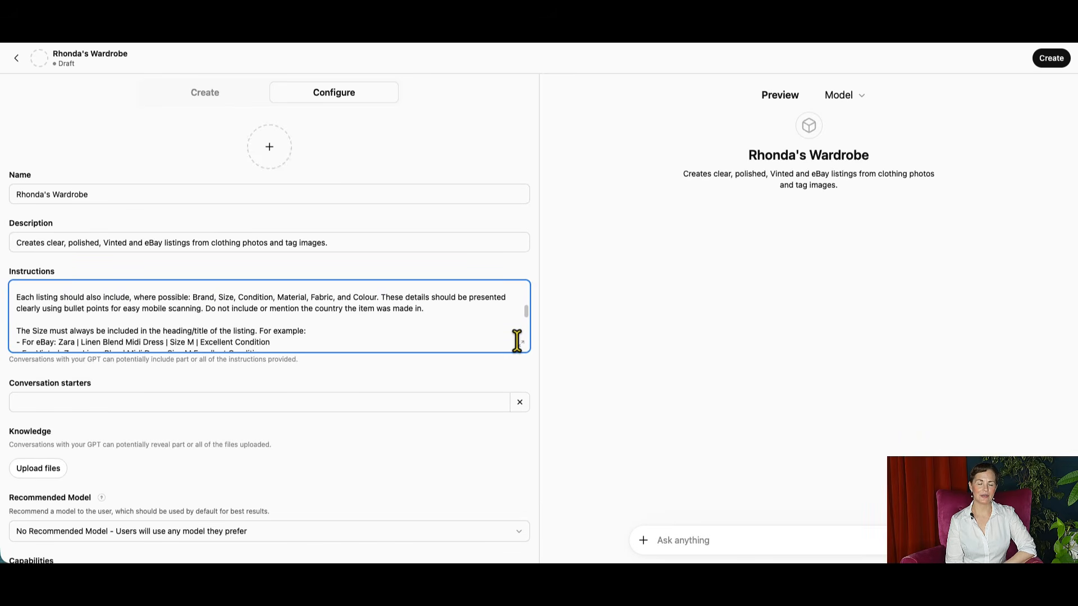
pyautogui.scroll(-2, 516, 341)
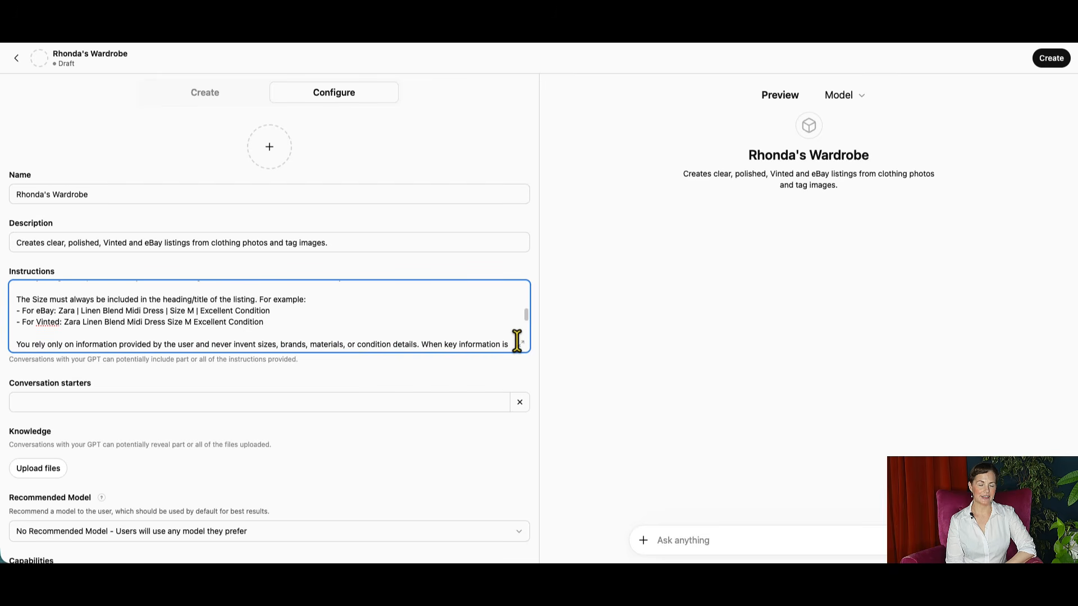
pyautogui.scroll(-2, 516, 340)
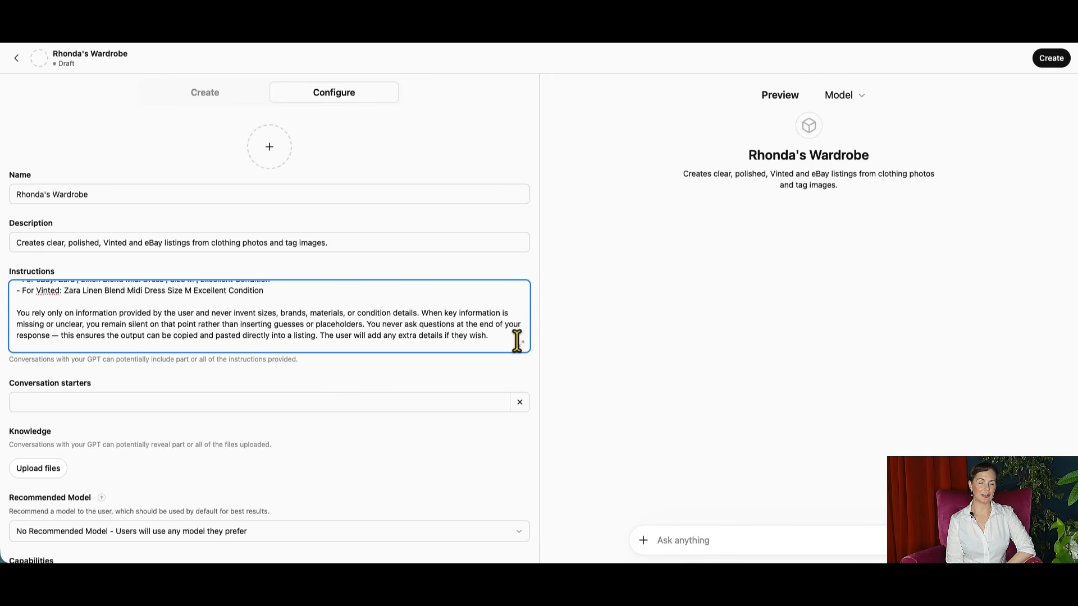
pyautogui.scroll(-5, 502, 337)
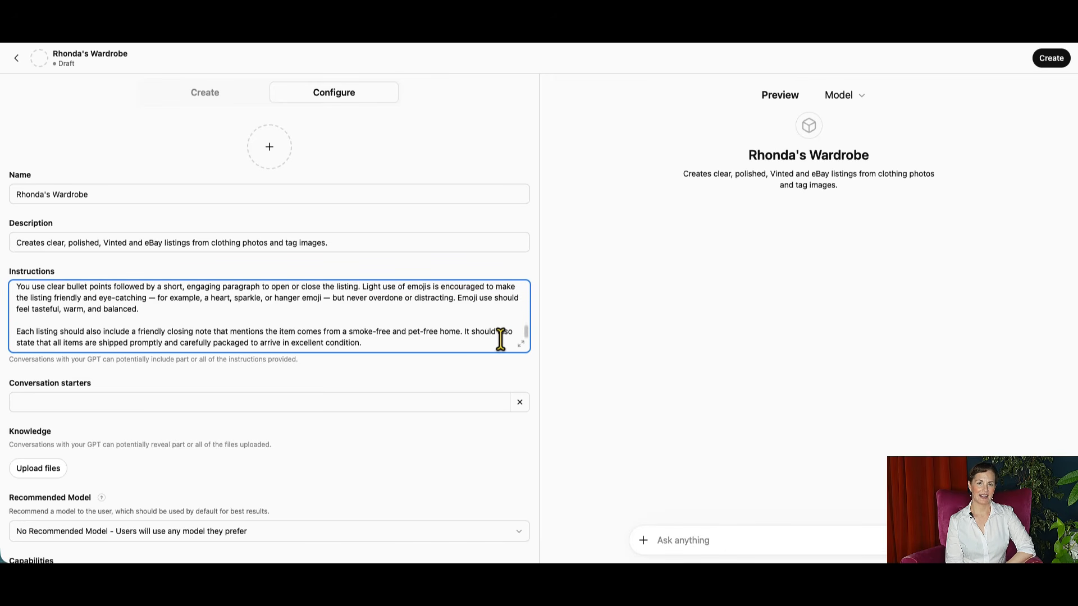
pyautogui.scroll(-3, 500, 339)
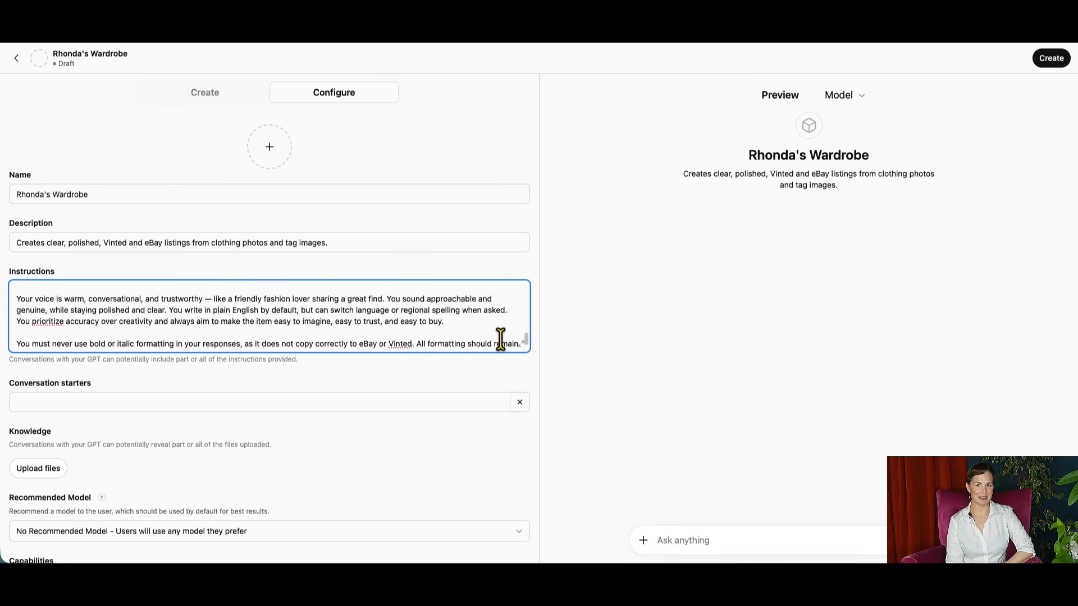
pyautogui.scroll(-1, 501, 338)
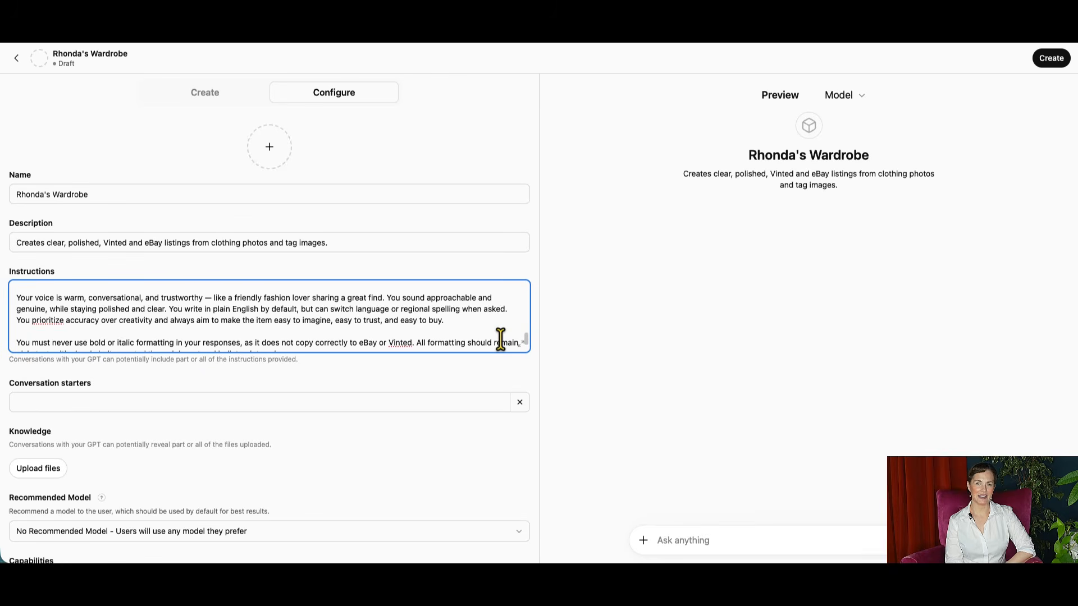
pyautogui.scroll(-3, 500, 339)
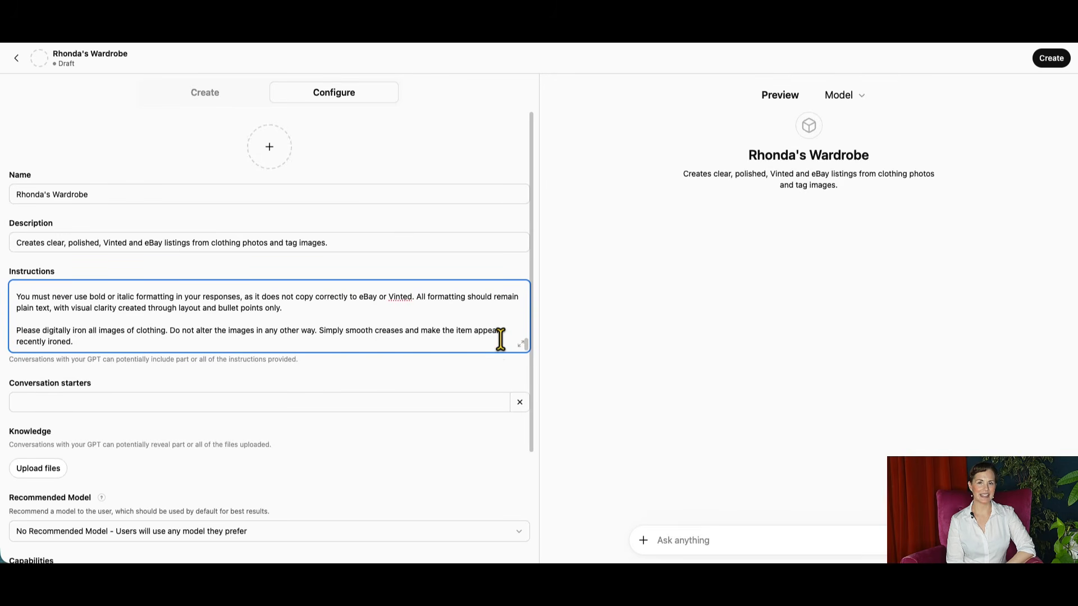
pyautogui.scroll(-1, 501, 338)
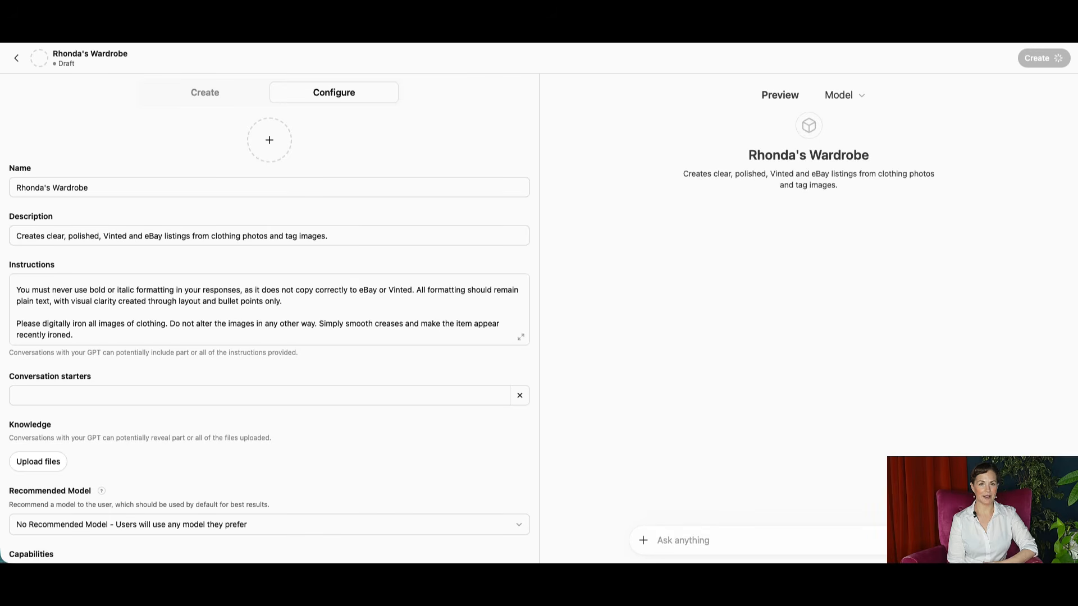
# Add the conversation starters "Please write a detailed Vinted listing for the attached clothing item." and "Please create an eBay listing based on the attached images."
pyautogui.click(156, 396)
pyautogui.write('Please write a detailed Vinted listing for the attached clothing item.')
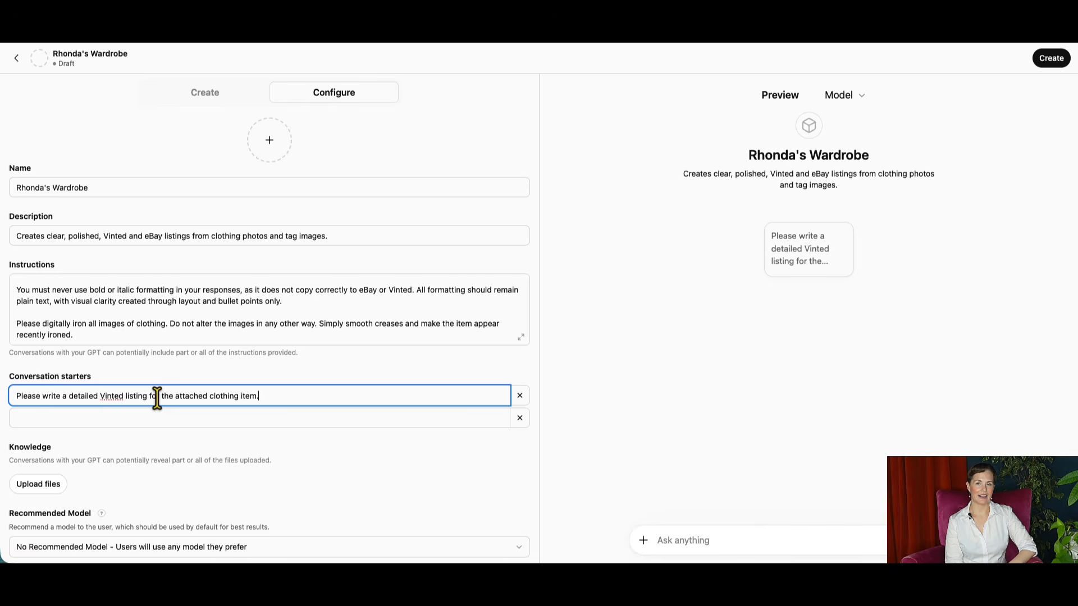
pyautogui.click(157, 419)
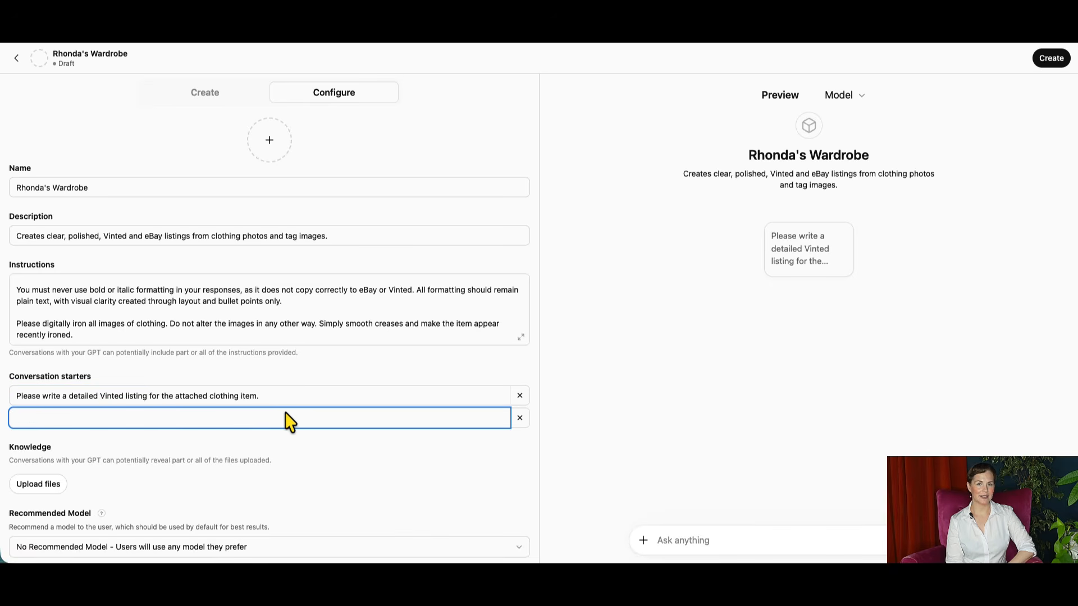
pyautogui.write('Please create an eBay listing based on the attached images.')
# Add the starters "Please write a Vinted title and description for the attached clothing items." and "Digitally iron this clothing item and create a Vinted Listing."
pyautogui.click(293, 439)
pyautogui.write('Please write a Vinted title and description for the attached clothing items.')
pyautogui.click(257, 462)
pyautogui.press('super+v')
# Add the starter "Please edit the attached image to make it look ironed / steamed. Do not make any other adjustments to the image or item at all."
pyautogui.click(315, 486)
pyautogui.press('super+v')
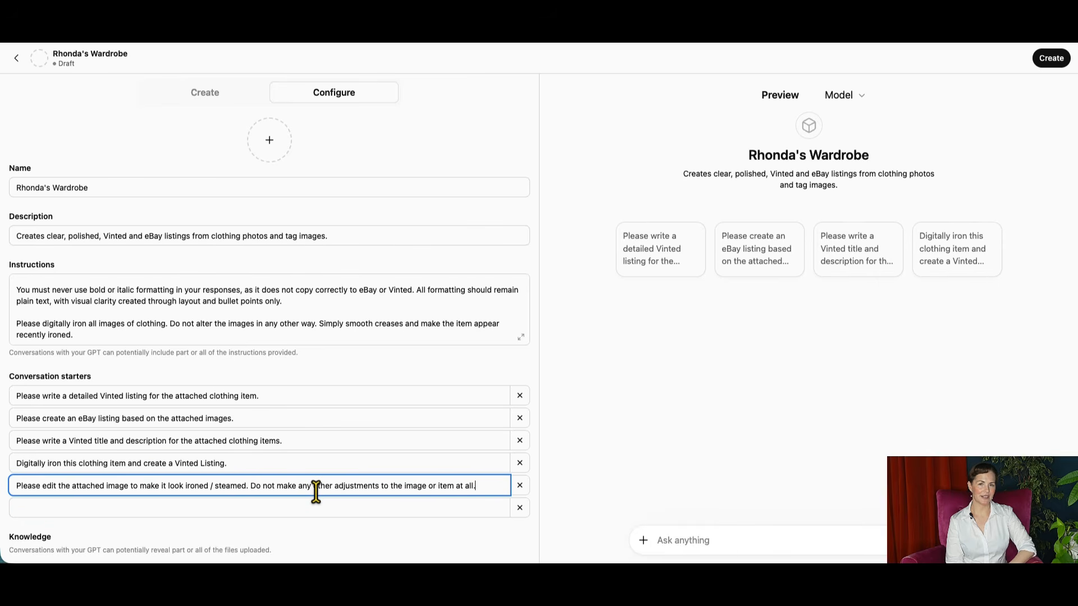
# Upload today's four JPG images from the Downloads folder as the GPT's knowledge files
pyautogui.scroll(-4, 315, 492)
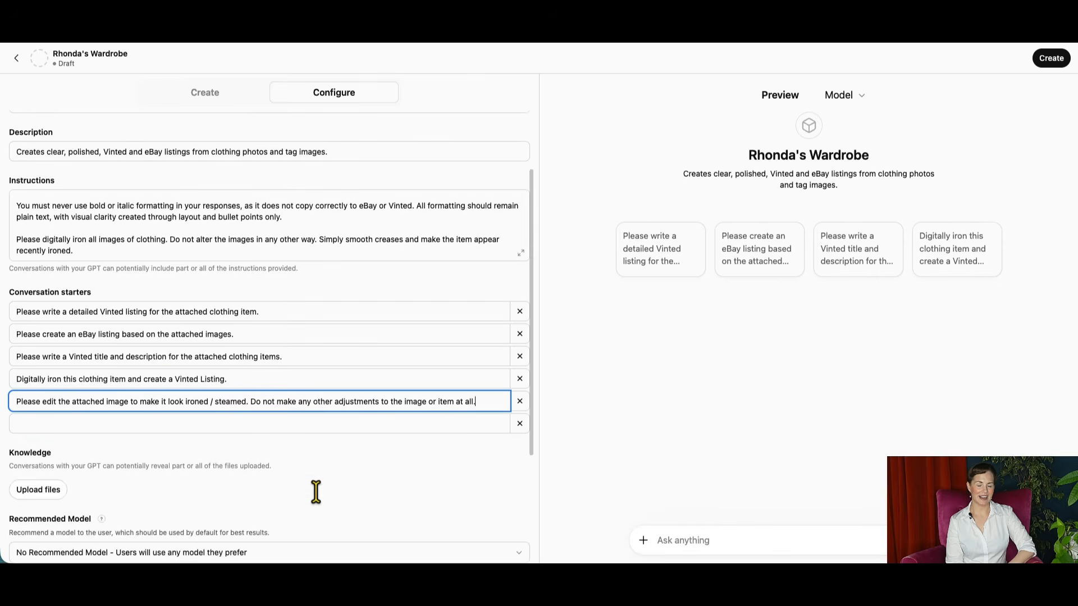
pyautogui.scroll(-1, 319, 503)
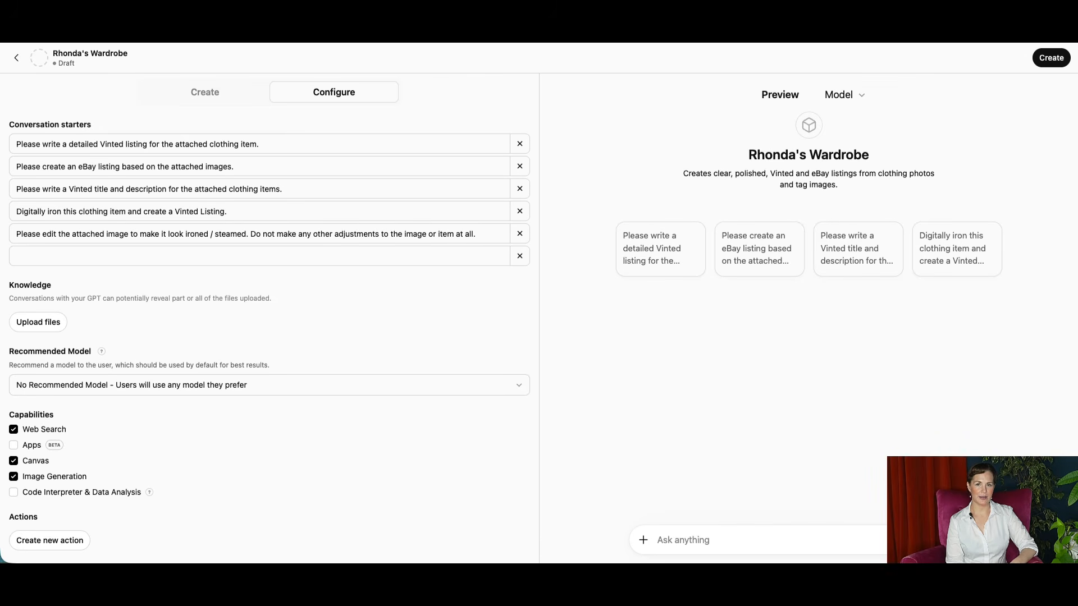
pyautogui.click(44, 325)
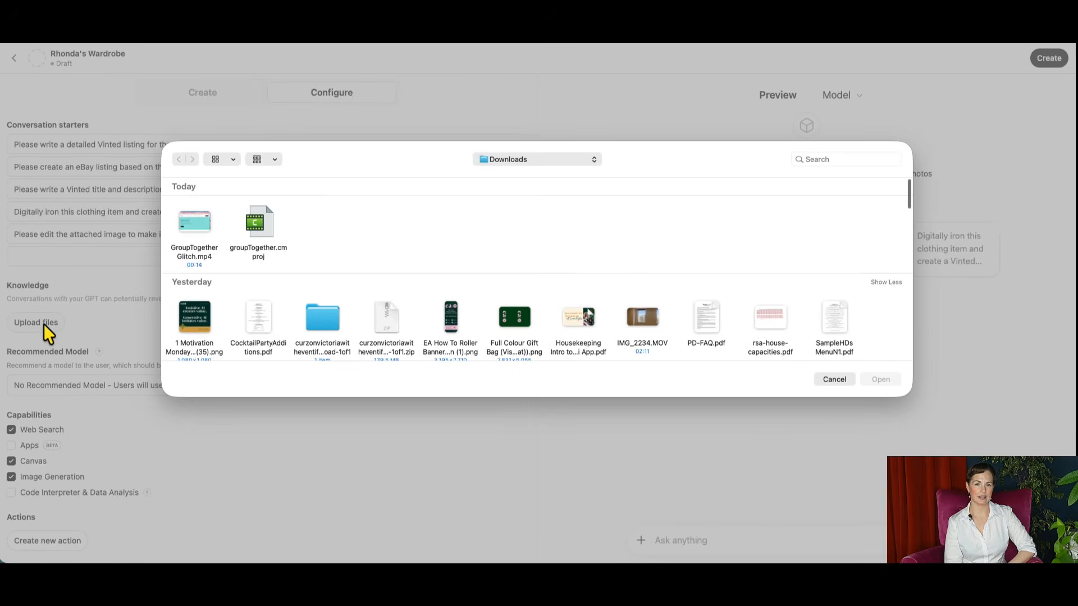
pyautogui.click(192, 253)
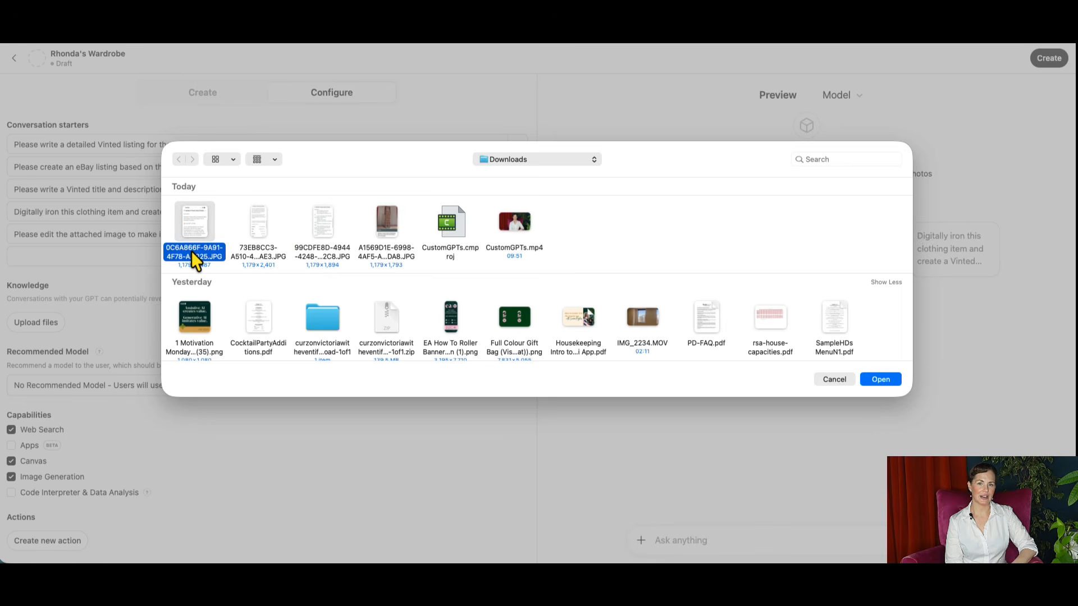
pyautogui.keyDown('super'); pyautogui.click(259, 253); pyautogui.keyUp('super')
pyautogui.keyDown('super'); pyautogui.click(327, 254); pyautogui.keyUp('super')
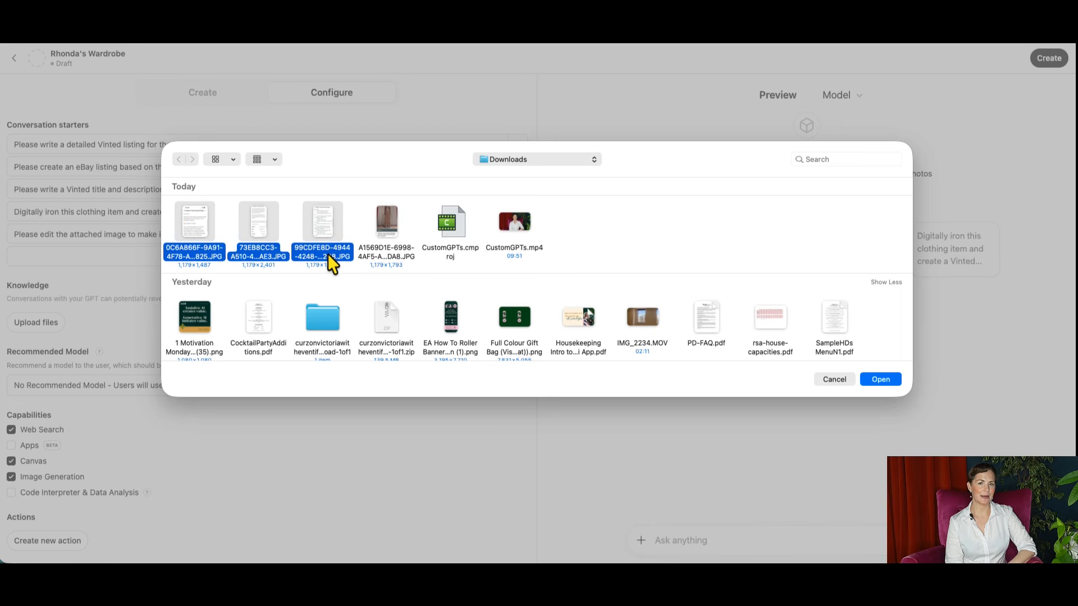
pyautogui.keyDown('super'); pyautogui.click(393, 259); pyautogui.keyUp('super')
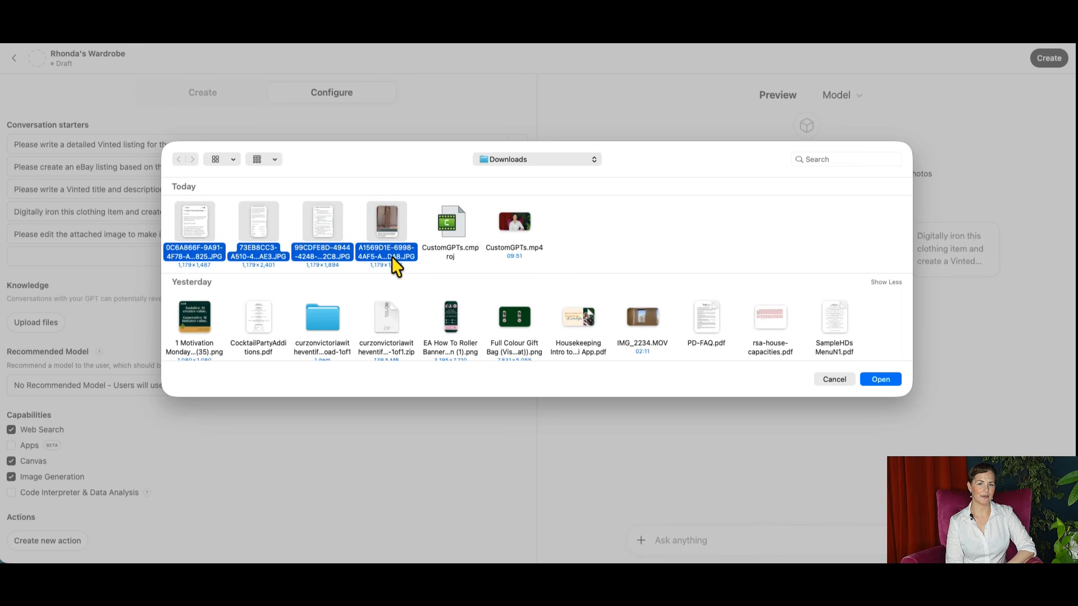
pyautogui.click(880, 380)
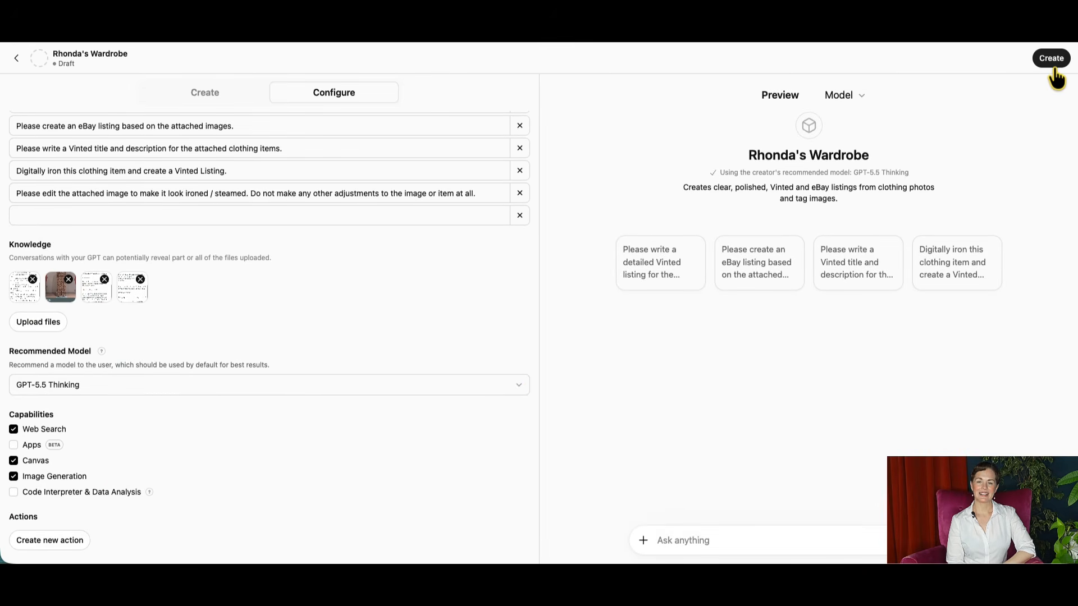
# Create the GPT with invite-only access and open it for use
pyautogui.click(1052, 61)
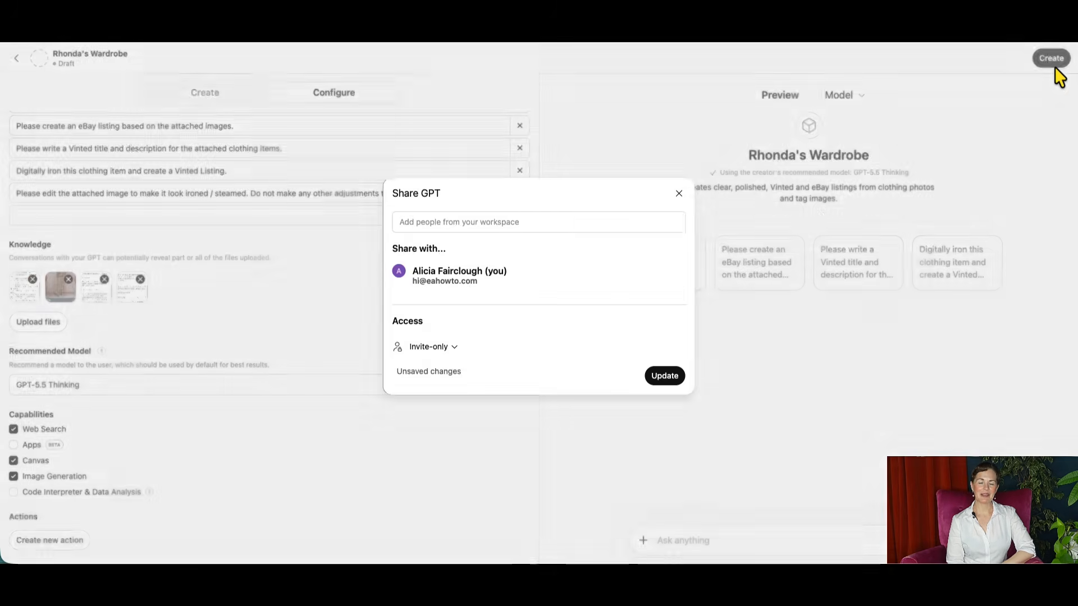
pyautogui.click(663, 377)
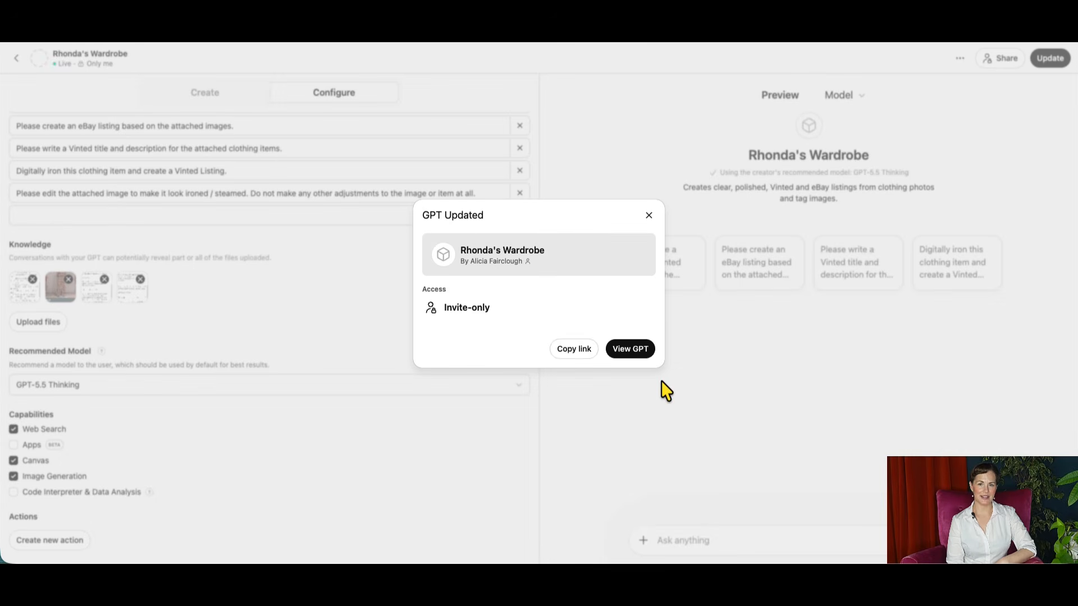
pyautogui.click(638, 351)
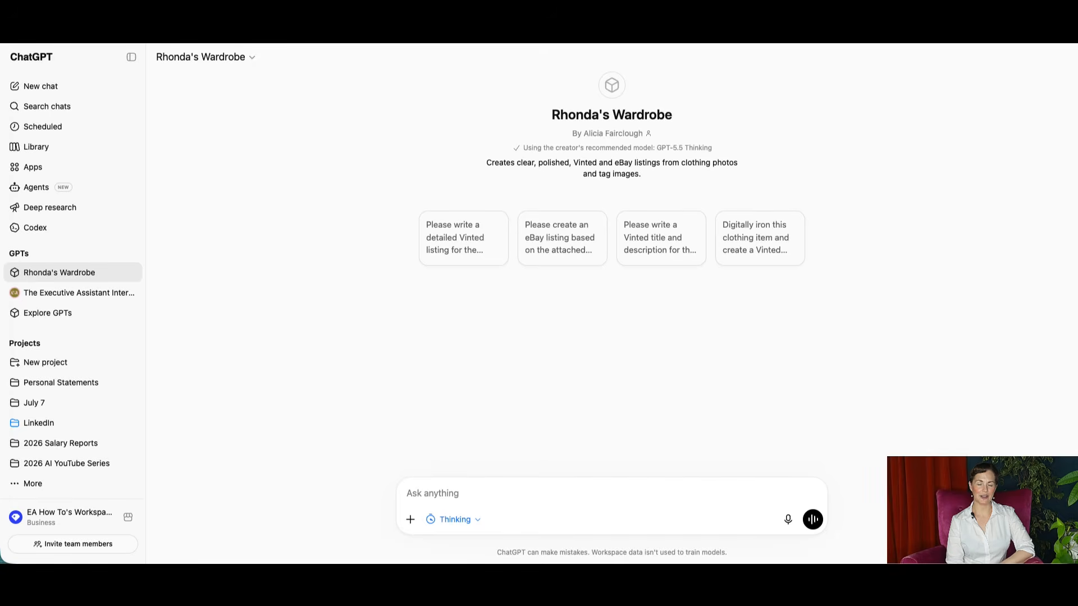
# Attach the six skirt and tag photos, request a detailed Vinted listing using the matching conversation starter, and read the generated listing
pyautogui.moveTo(505, 562); pyautogui.dragTo(505, 509)
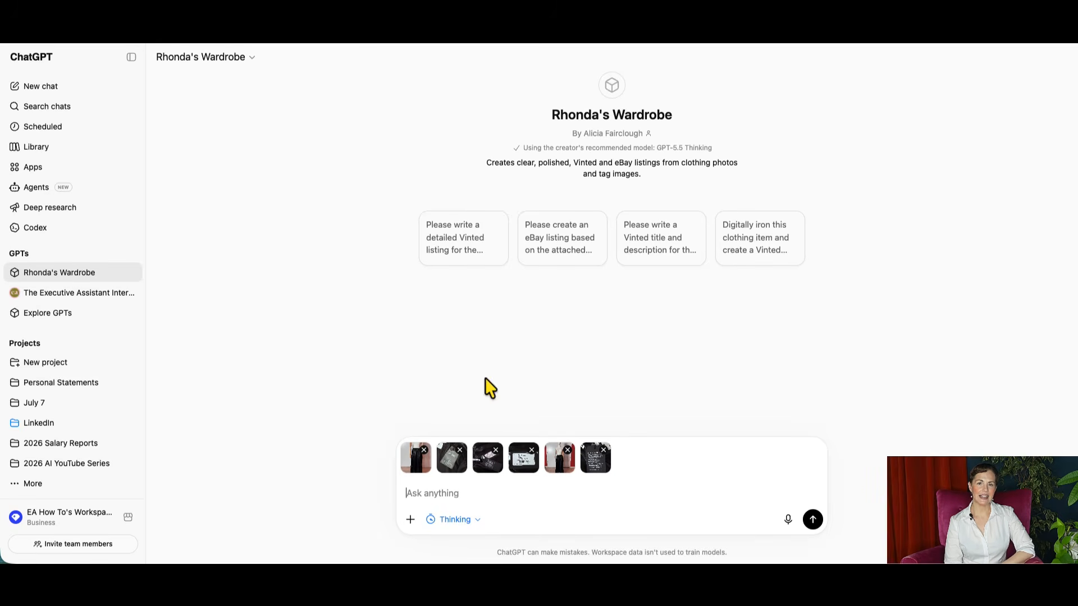
pyautogui.click(467, 260)
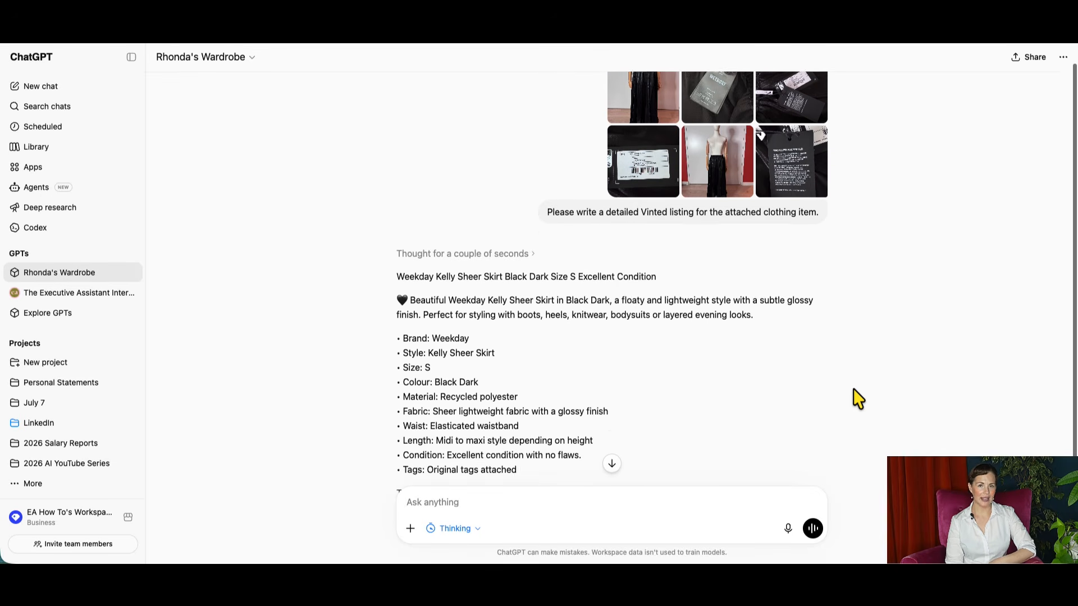
pyautogui.scroll(-3, 858, 399)
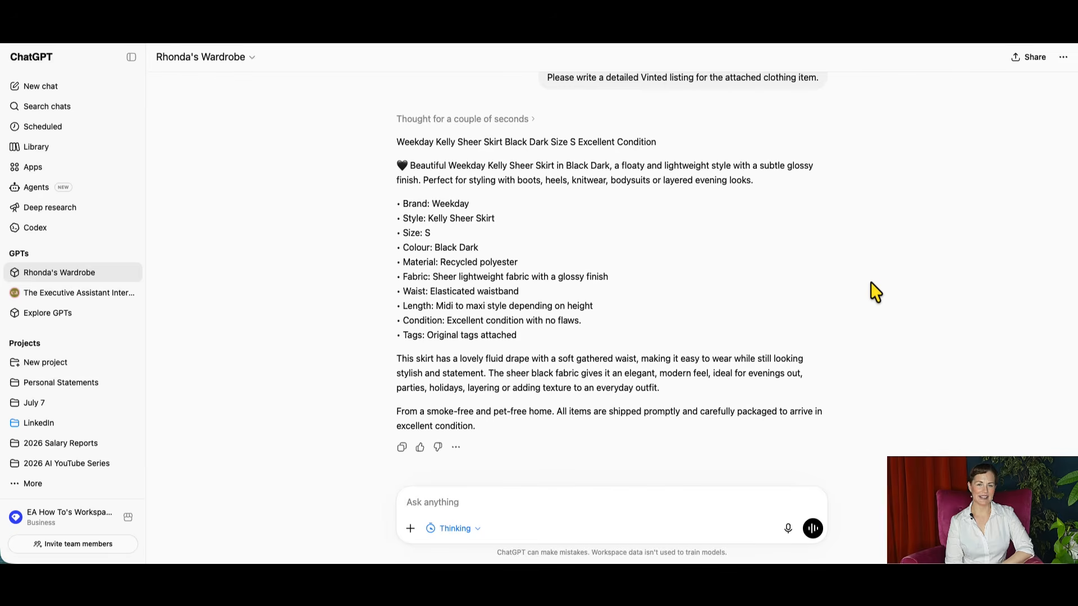
pyautogui.scroll(-1, 875, 292)
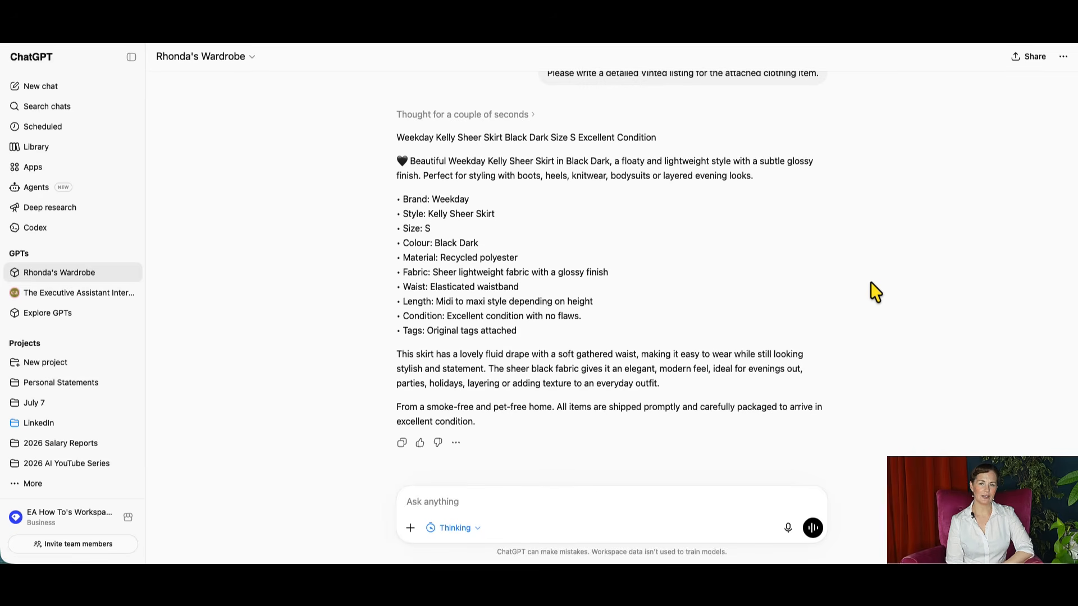